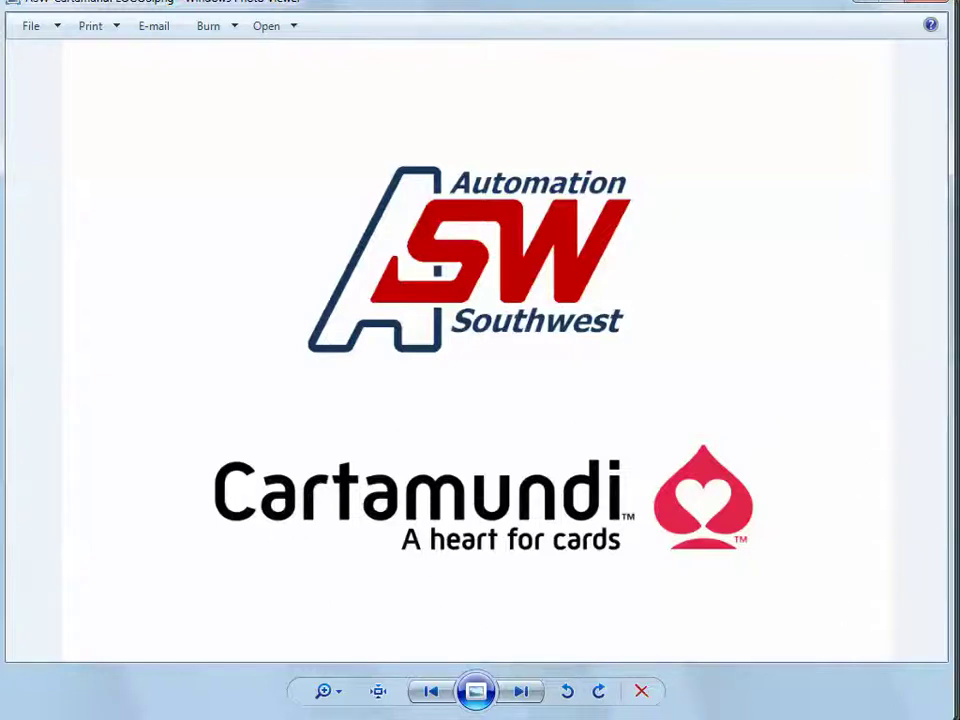
Close the ASW and Cartamundi logo image in Windows Photo Viewer with Alt+F4
key("alt+F4")
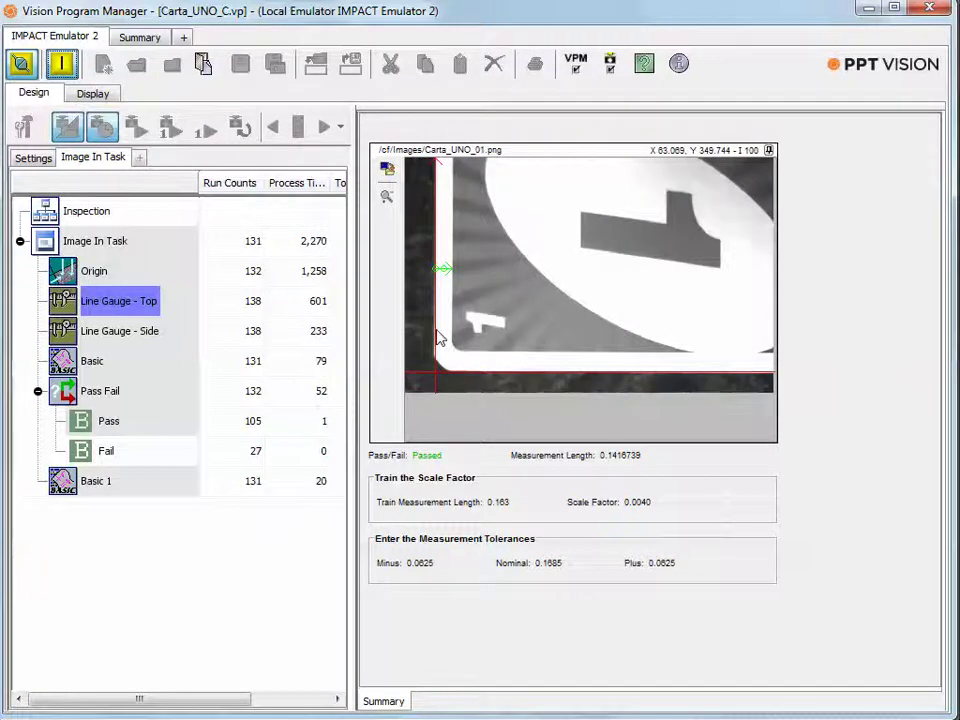
Take the emulator offline and run the inspection image by image up to Carta_UNO_07
left_click(61, 62)
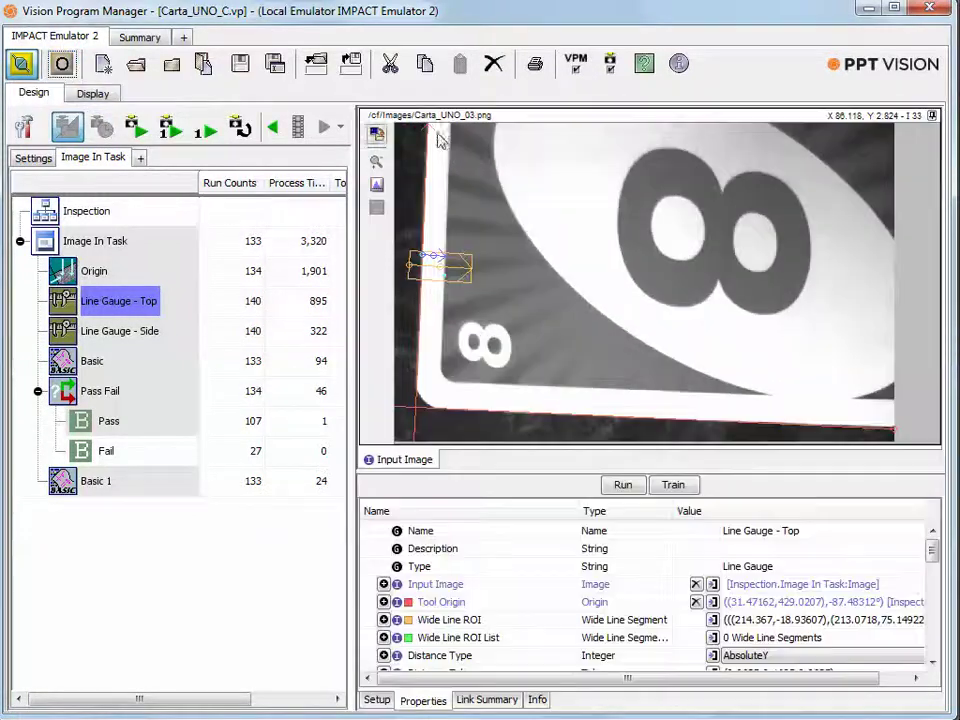
left_click(170, 128)
left_click(170, 128)
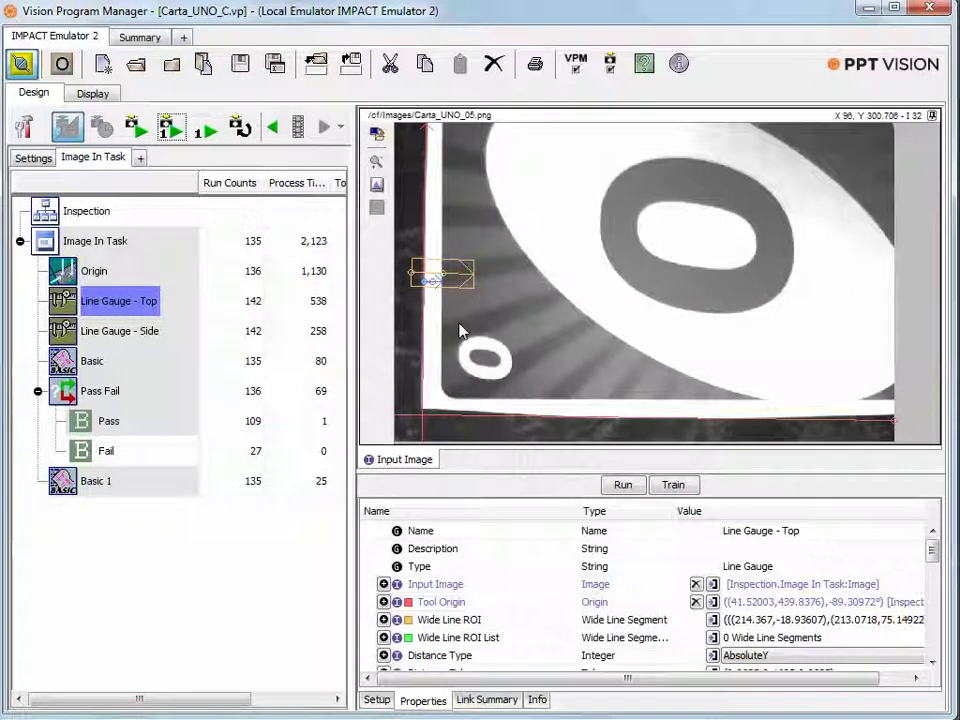
left_click(172, 128)
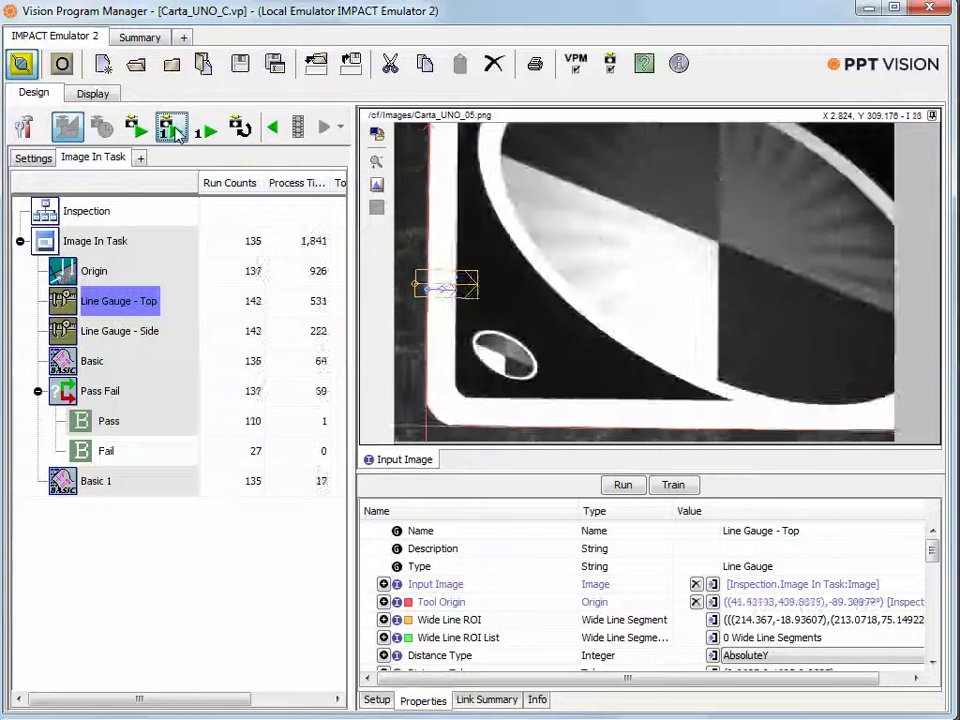
left_click(174, 131)
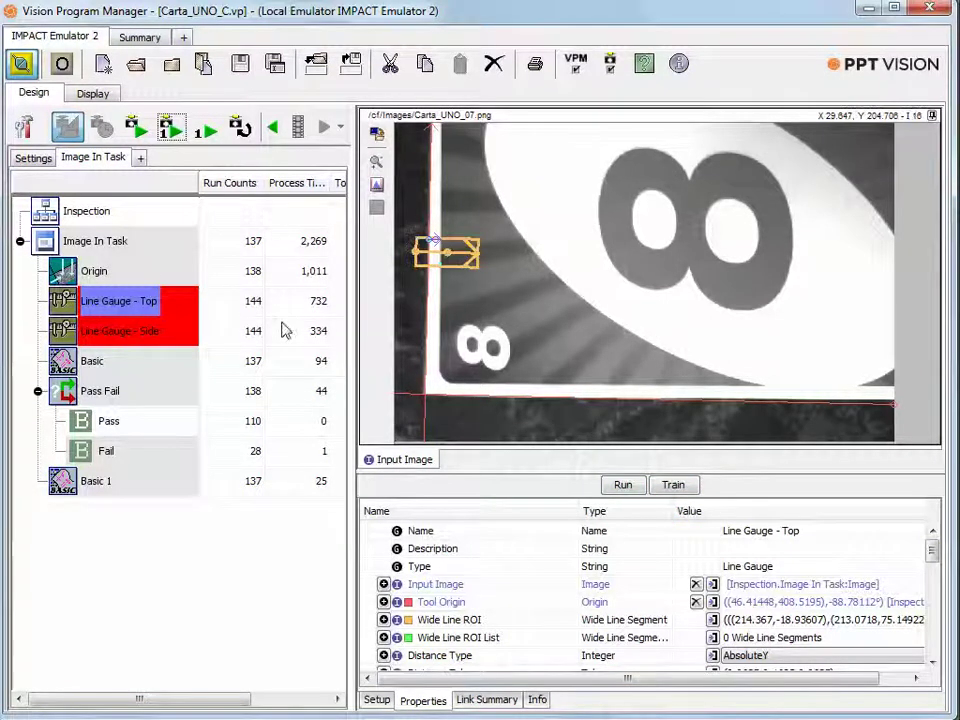
Browse the Toolbox's Measurement and Image Filtering groups, then display the Origin tool's settings
left_click(21, 128)
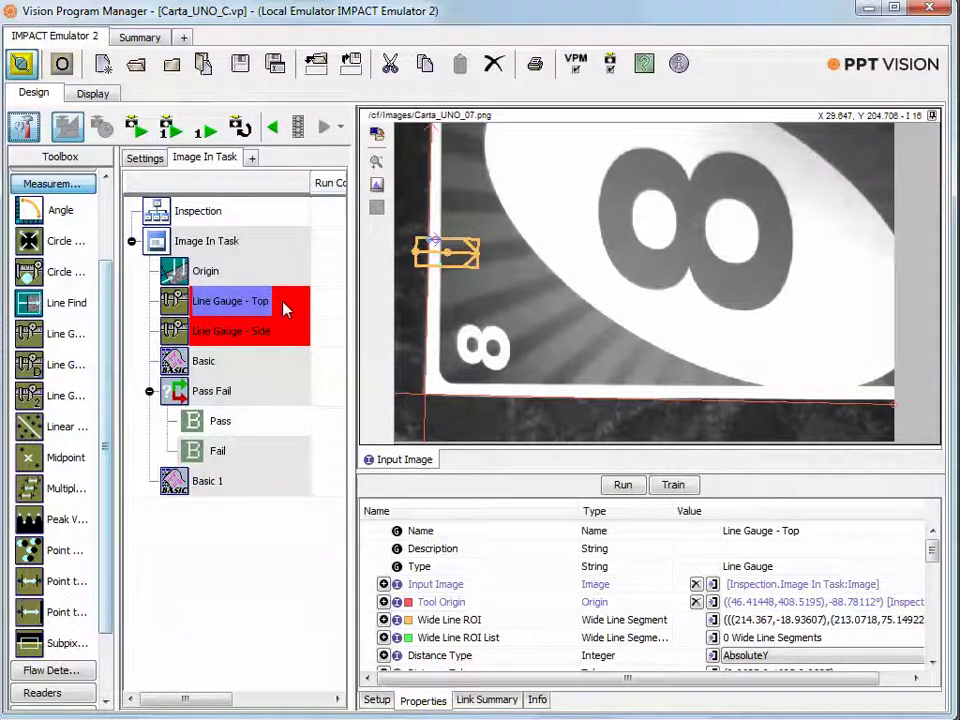
left_click(45, 183)
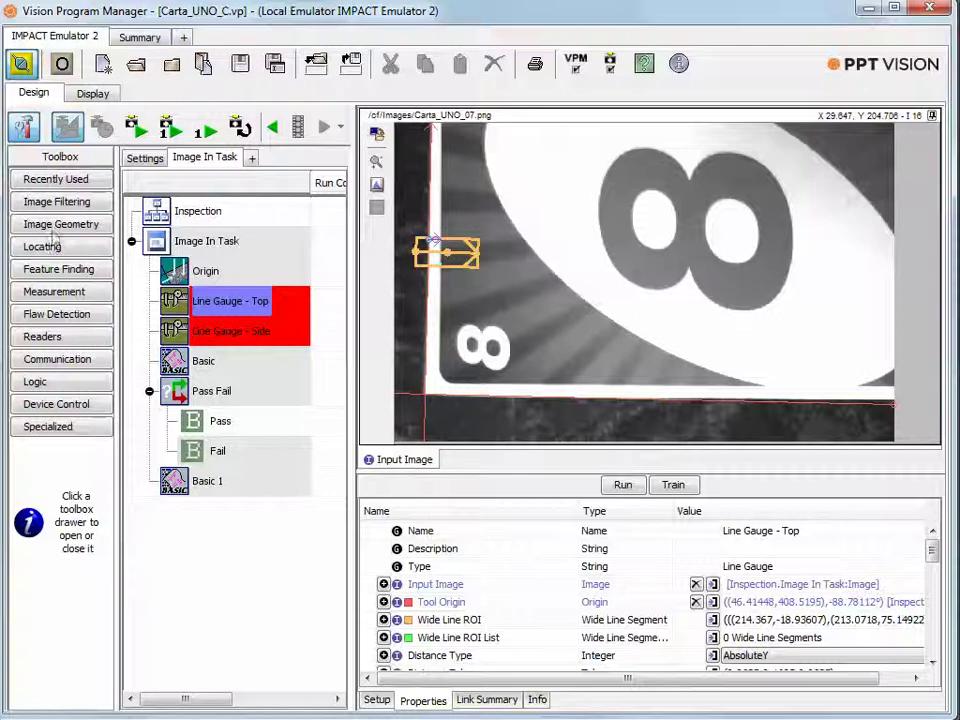
left_click(50, 200)
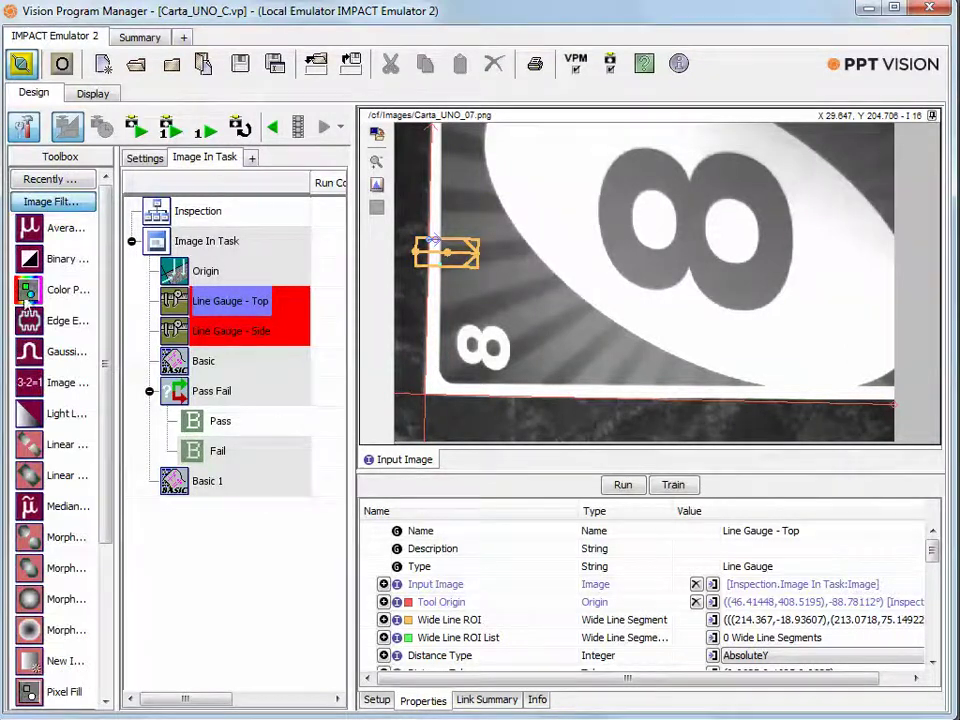
left_click_drag(77, 302, 232, 558)
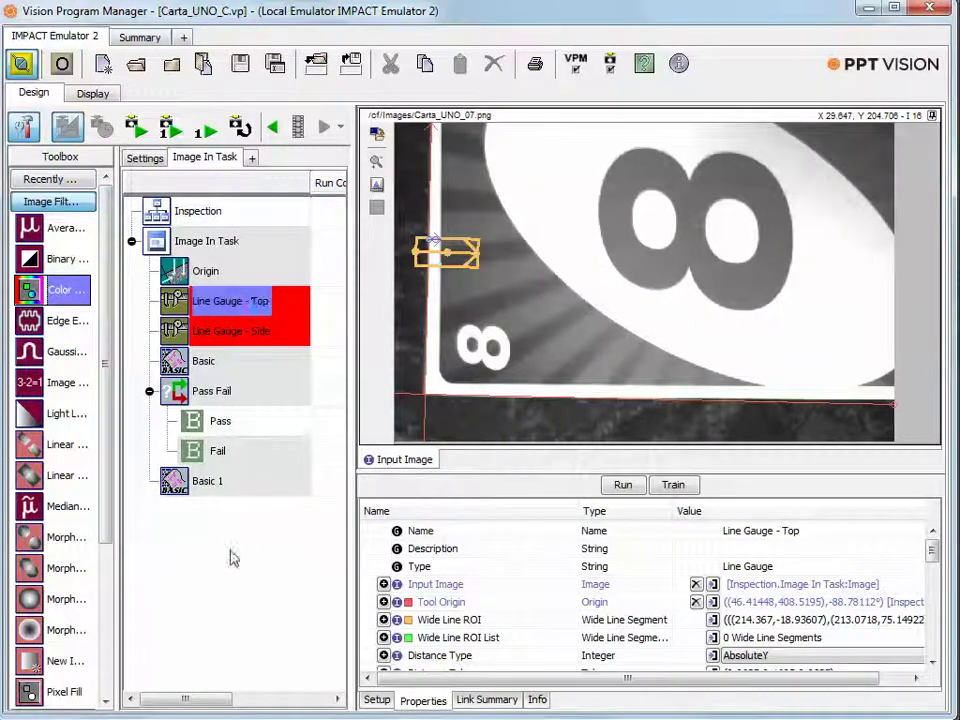
left_click(52, 201)
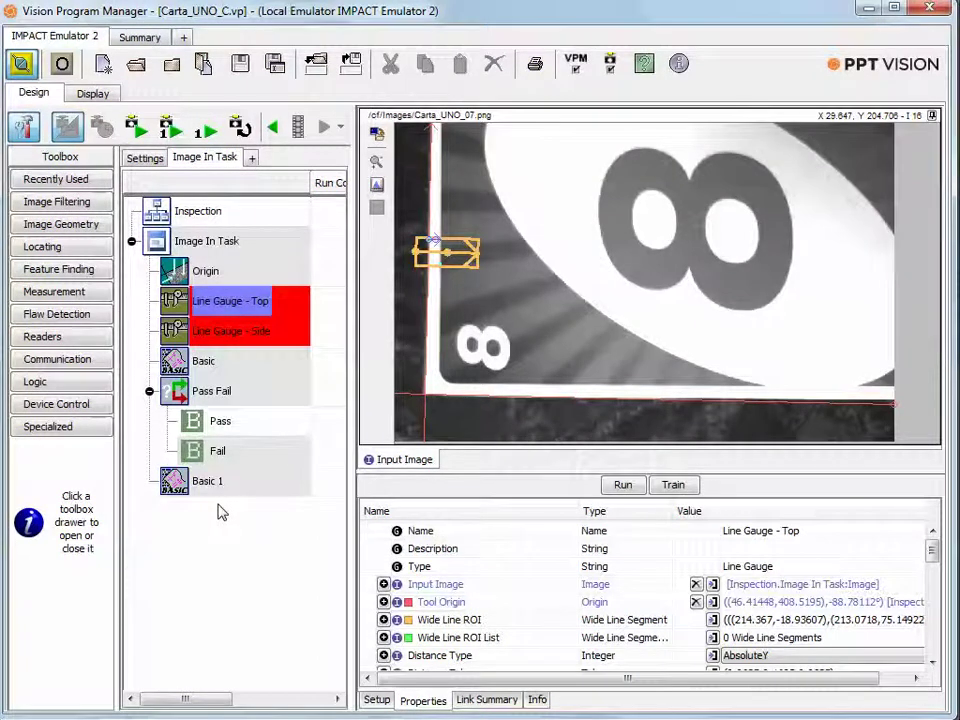
left_click(177, 270)
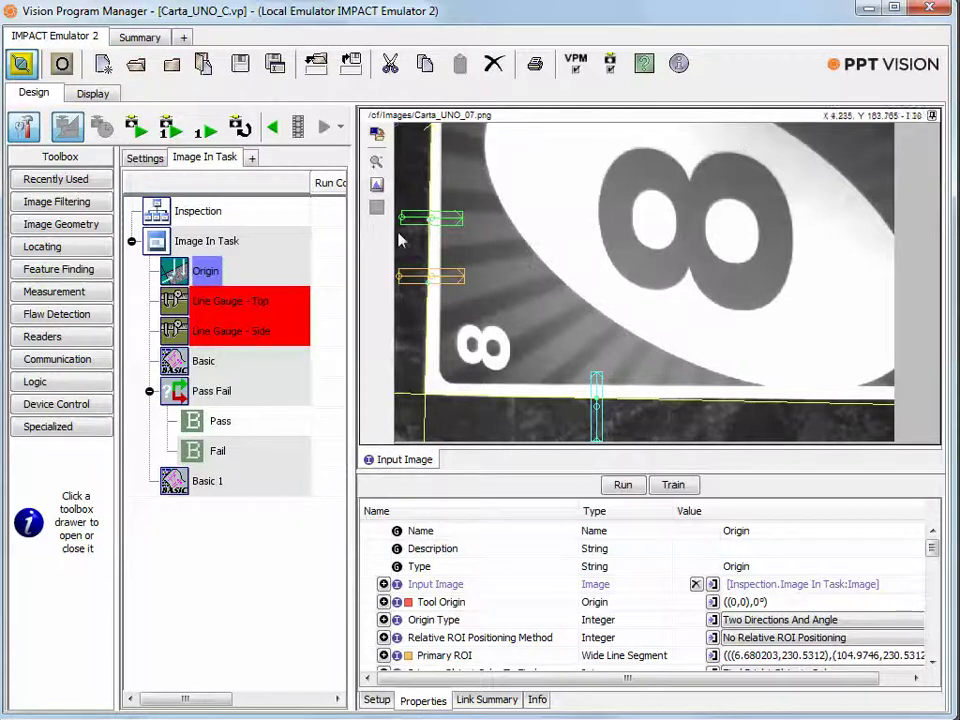
Step the offline inspection through the card images until Carta_UNO_10 is loaded
left_click(168, 128)
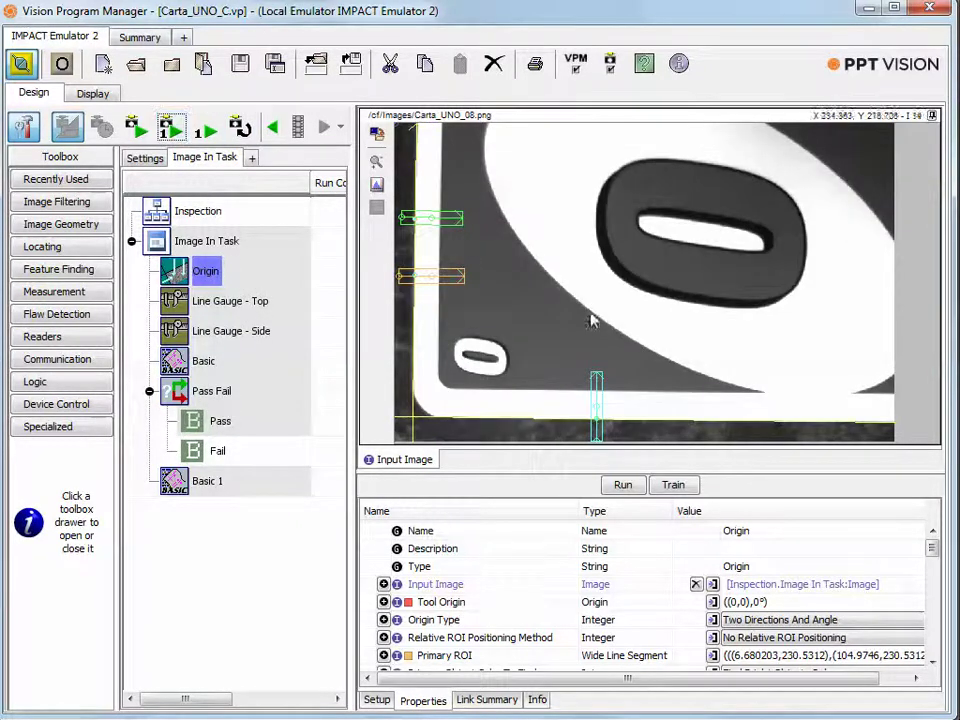
left_click(168, 128)
left_click(168, 128)
left_click(168, 128)
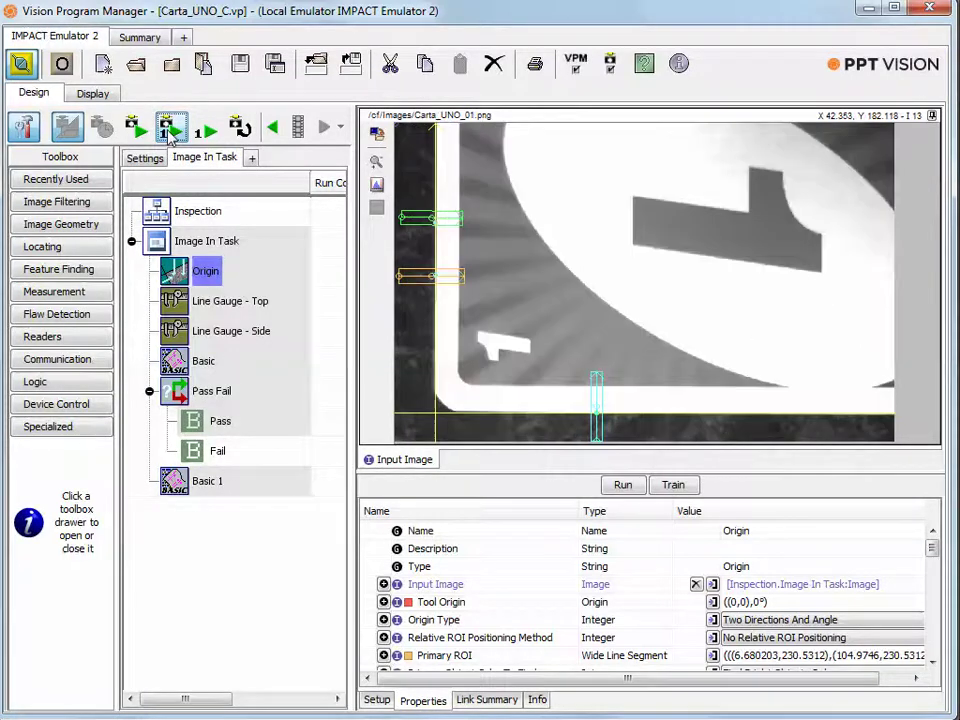
left_click(168, 128)
left_click(168, 128)
left_click(168, 128)
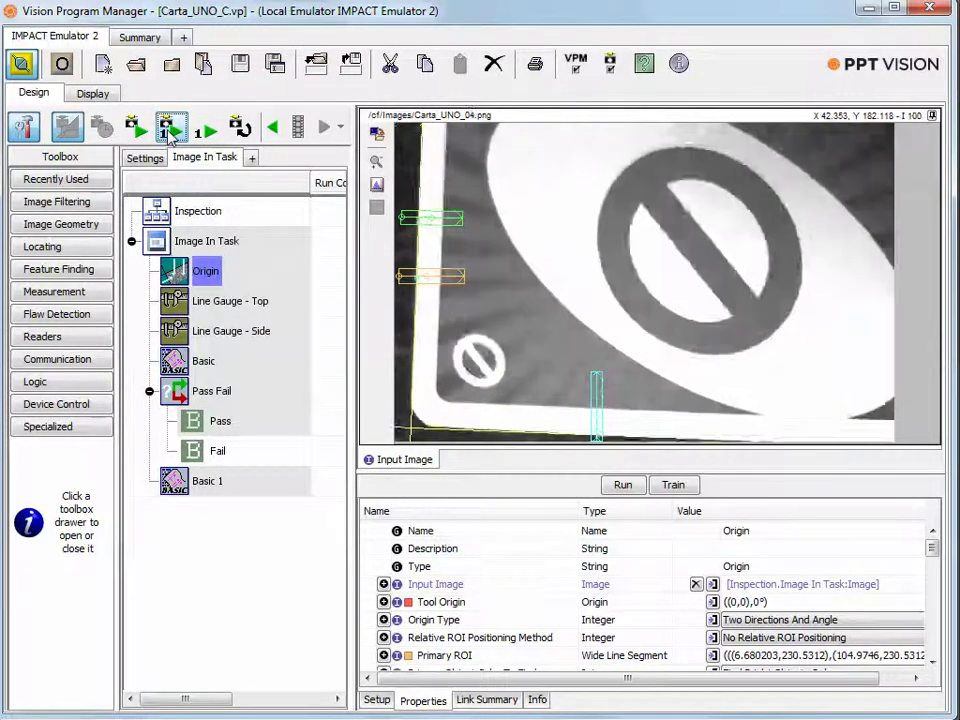
left_click(168, 128)
left_click(168, 128)
left_click(168, 128)
left_click(168, 128)
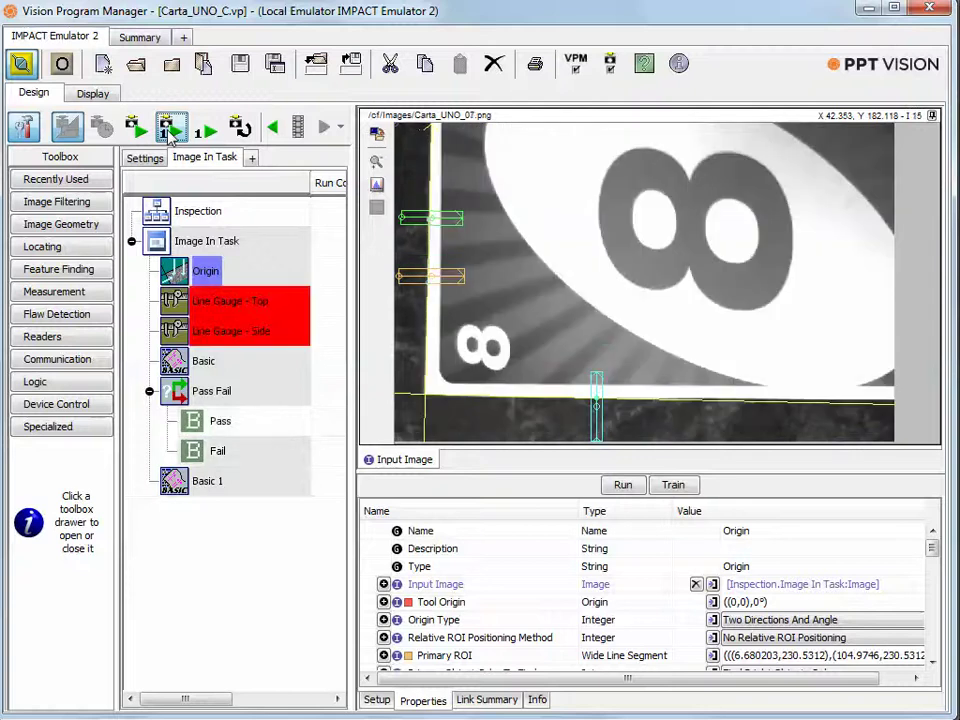
left_click(168, 128)
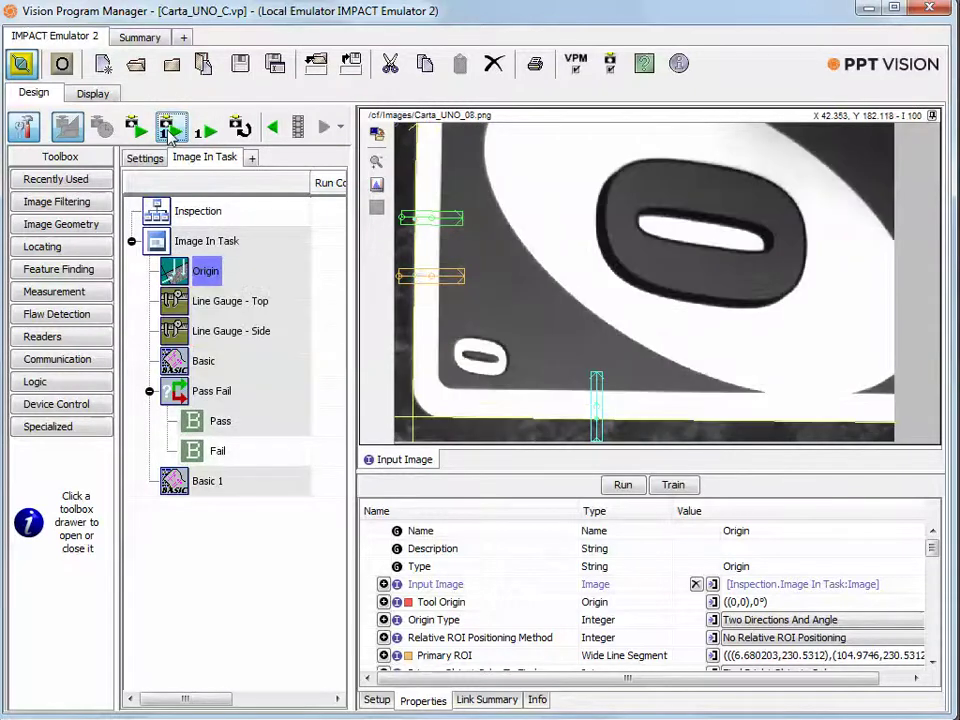
left_click(168, 128)
left_click(168, 128)
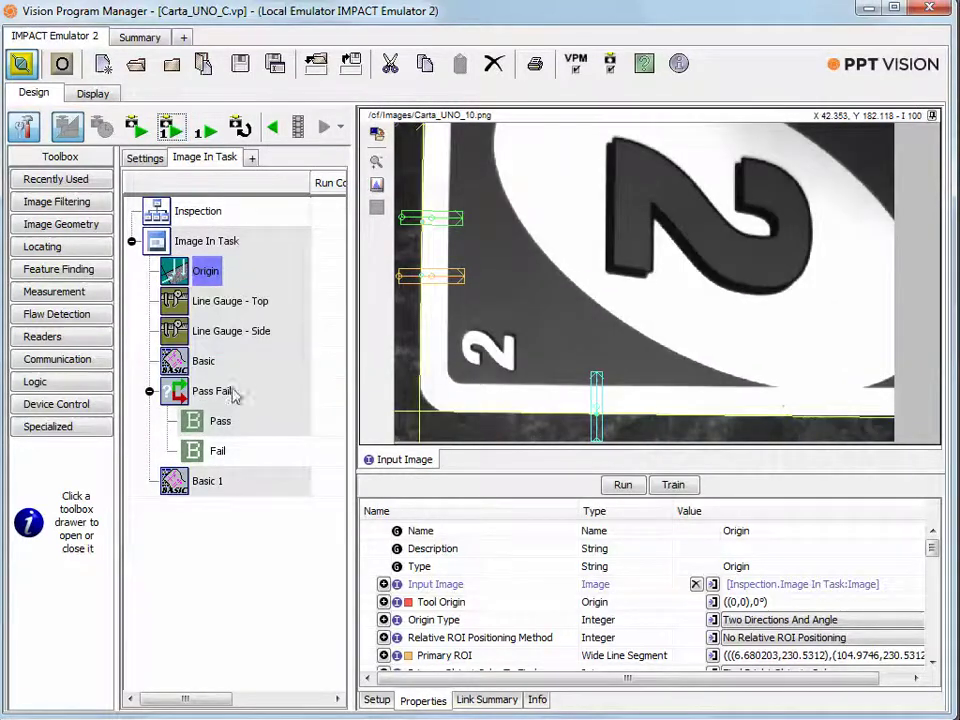
Review the Line Gauge - Top and Line Gauge - Side settings, ending on Side's AbsoluteX region
left_click(173, 301)
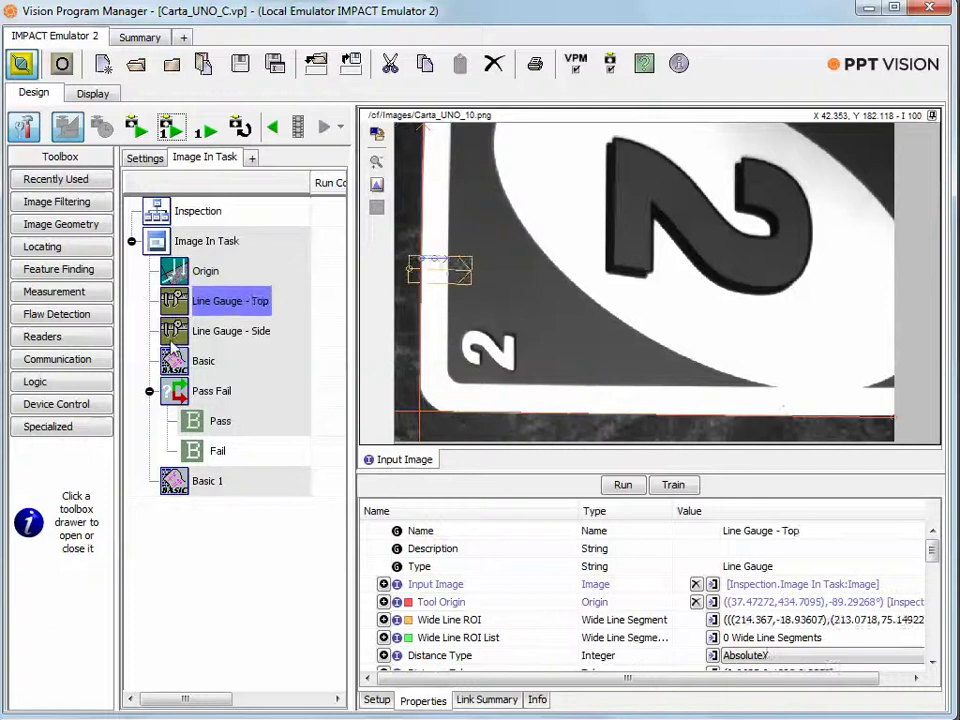
left_click(174, 331)
left_click(174, 301)
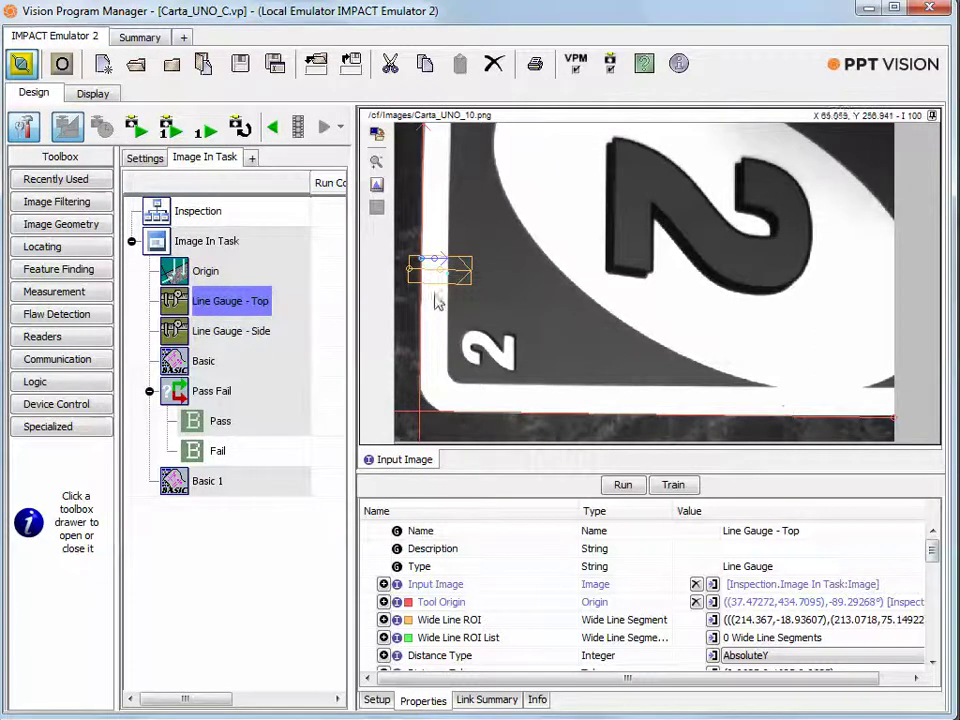
left_click(222, 331)
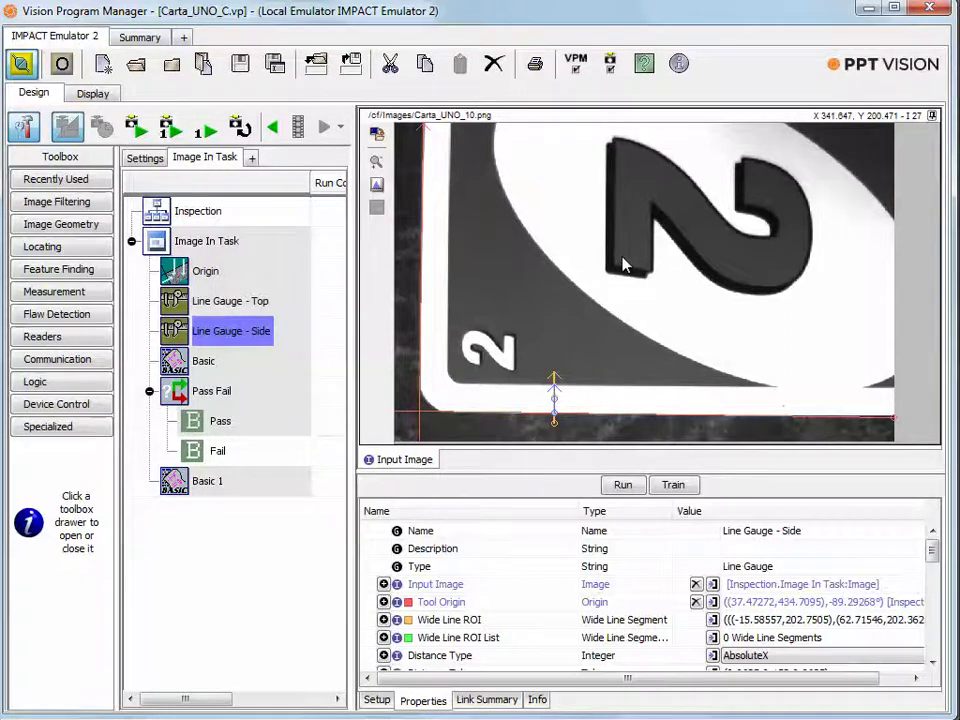
Review the Pass Fail inputs, the Basic tool's top/side min-max program, and the Origin tool
left_click(171, 394)
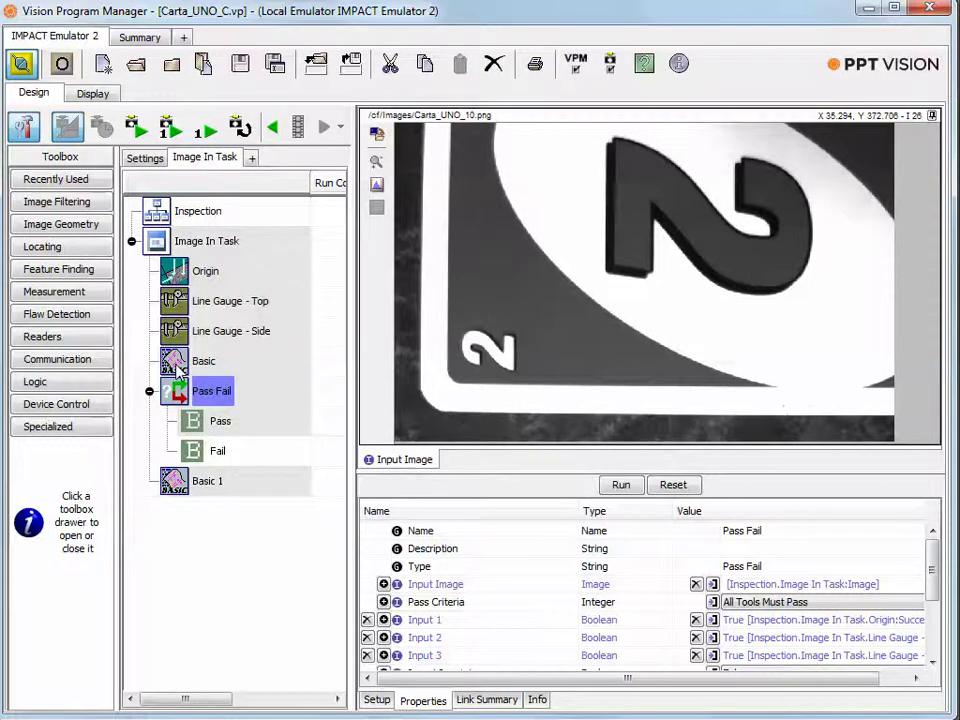
left_click(177, 366)
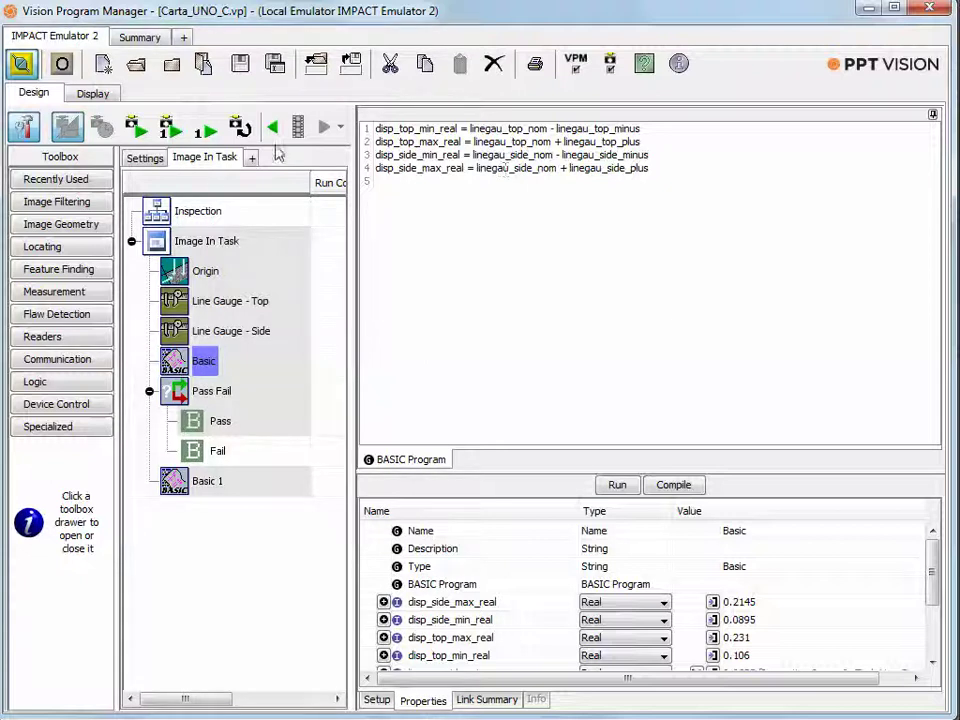
left_click(178, 272)
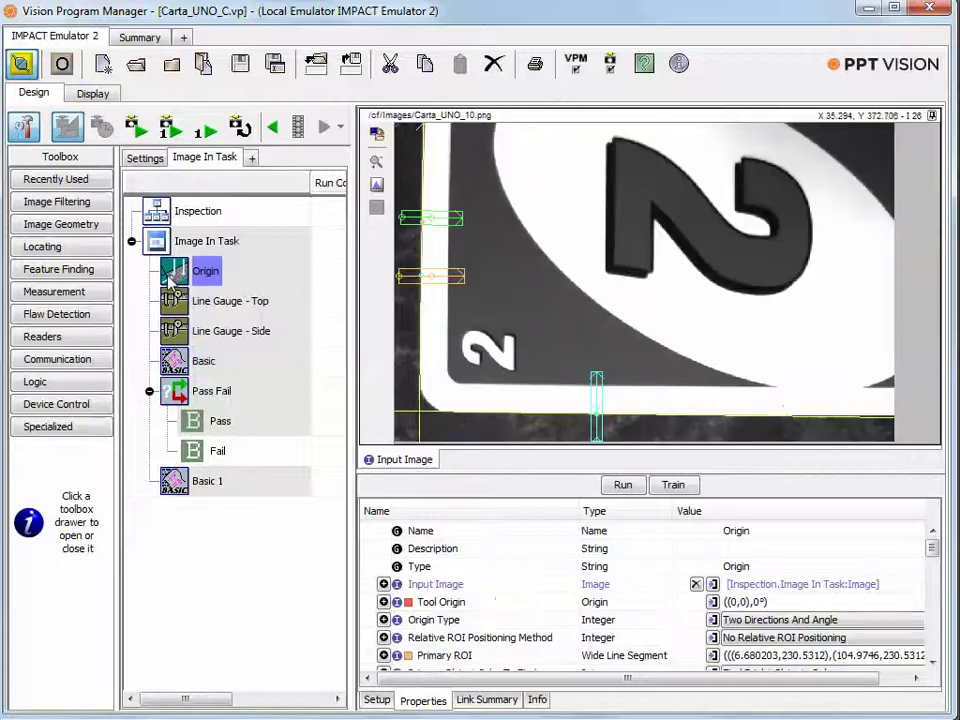
Put the emulator online so the Cartamundi Uno panel opens in Control Panel Manager
left_click(61, 64)
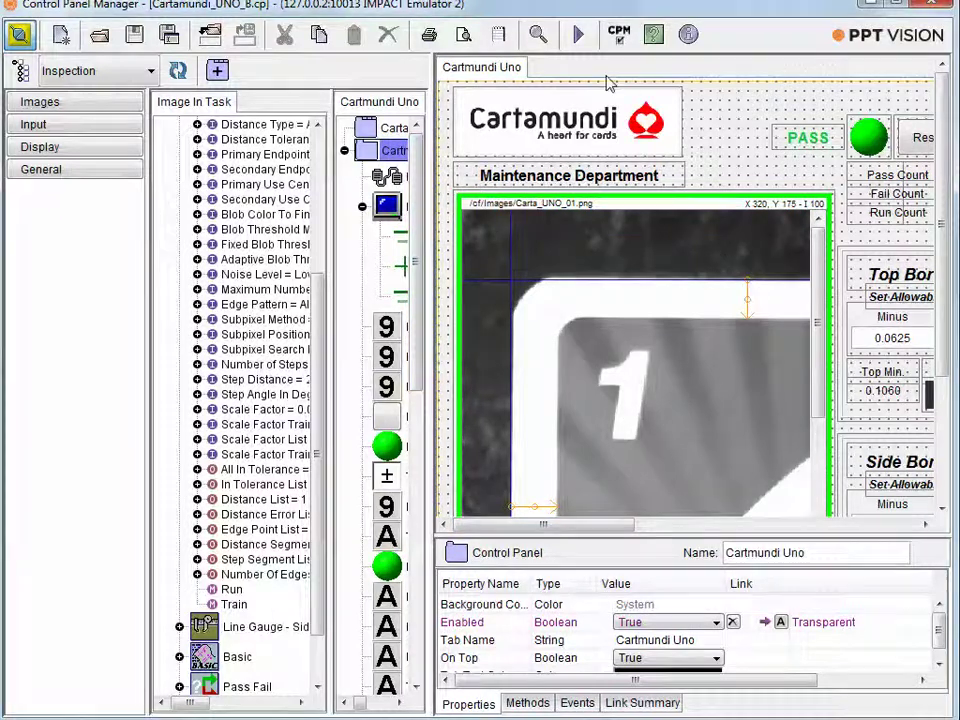
Preview the Cartamundi Uno panel live, return to design layout, and collapse Line Gauge - Top
left_click(578, 34)
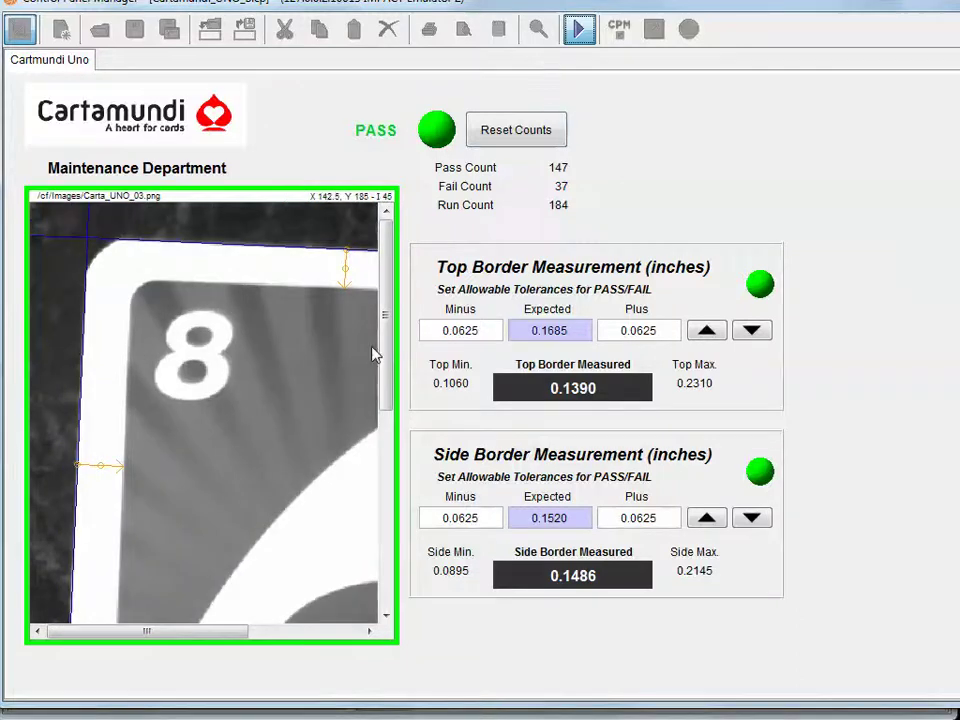
left_click(580, 30)
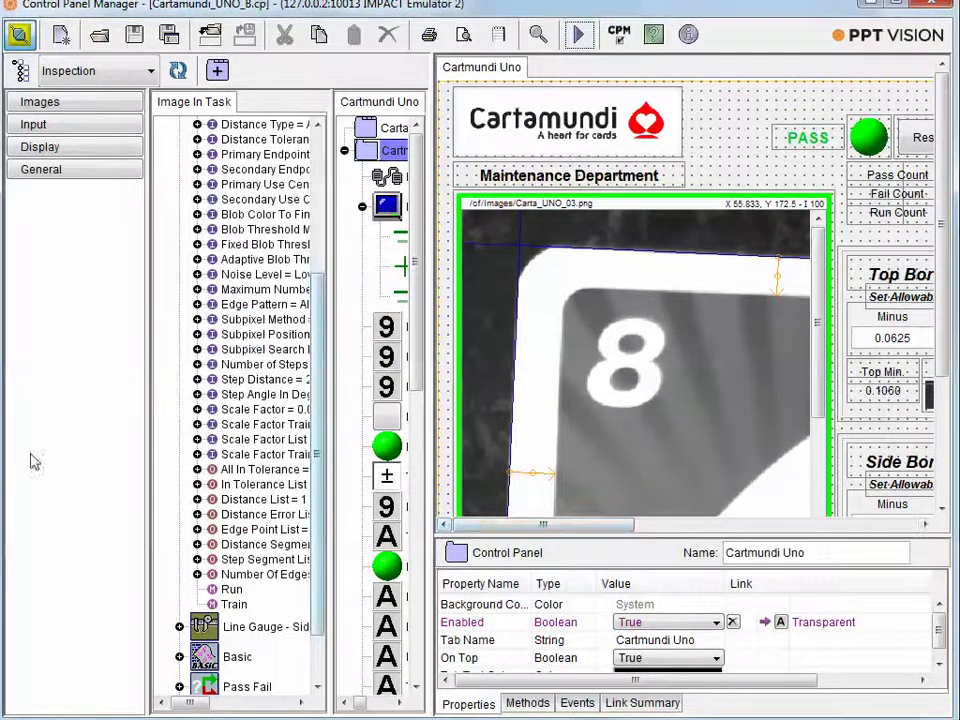
scroll(250, 400, "up", 1)
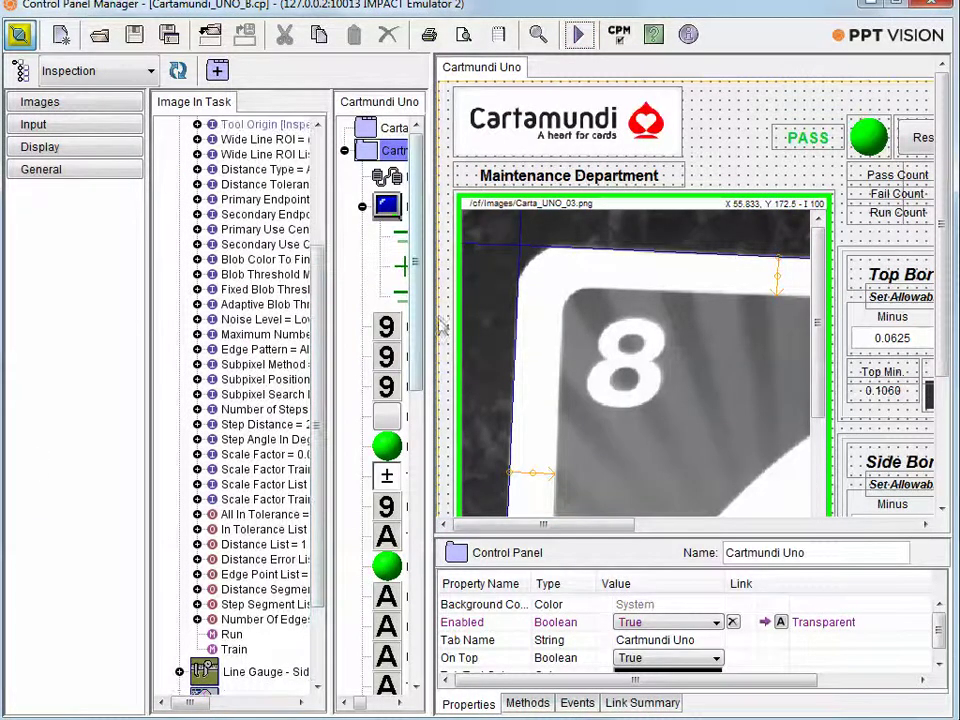
scroll(318, 455, "up", 4)
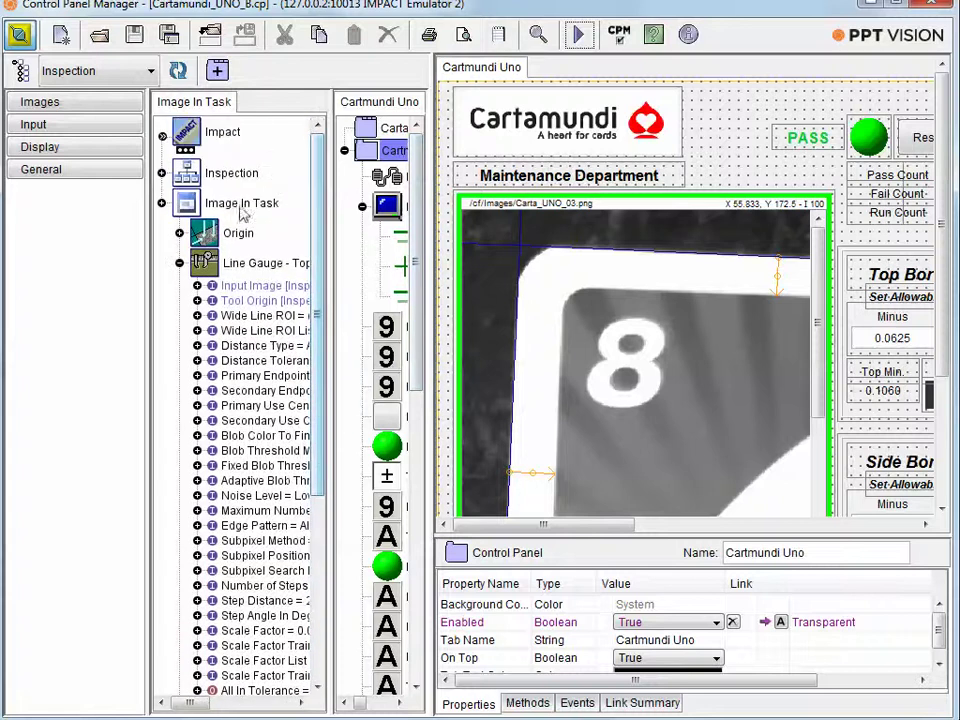
left_click(180, 264)
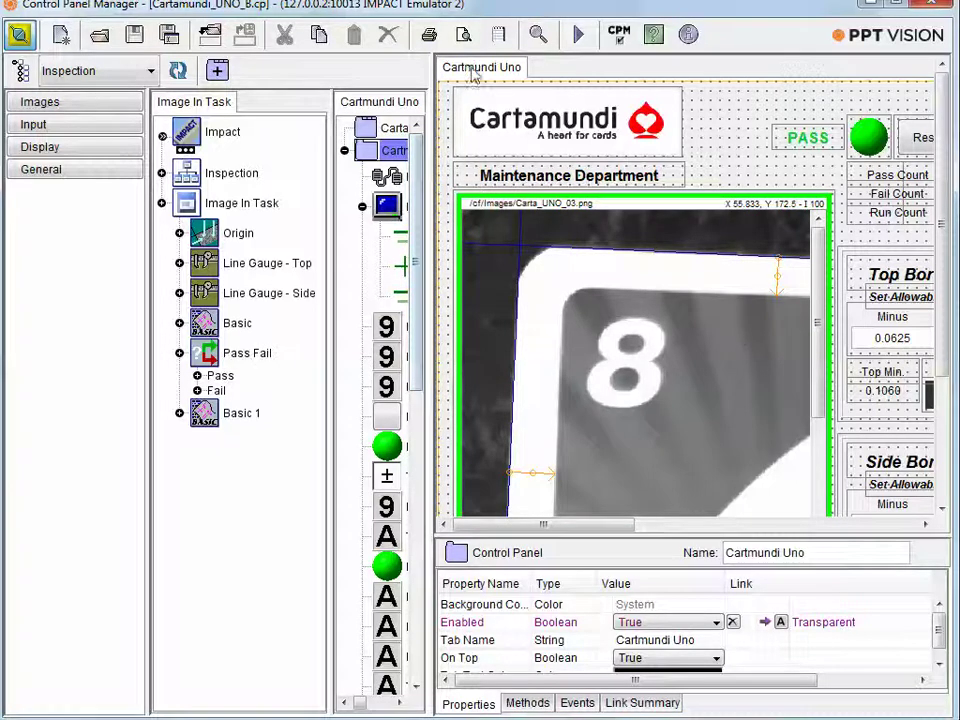
Run the Cartamundi Uno panel full-window until counts reach 189 passes, 47 fails, 236 runs
left_click(580, 37)
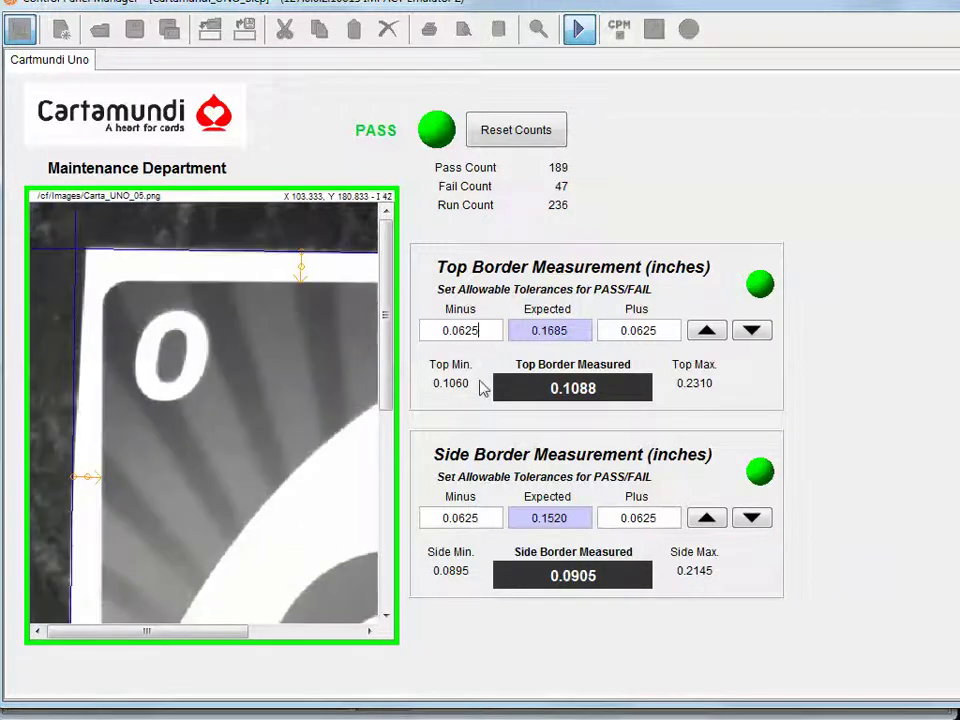
Raise the Top Border Minus tolerance from 0.0625 to 0.0635 in two increments
left_click(716, 332)
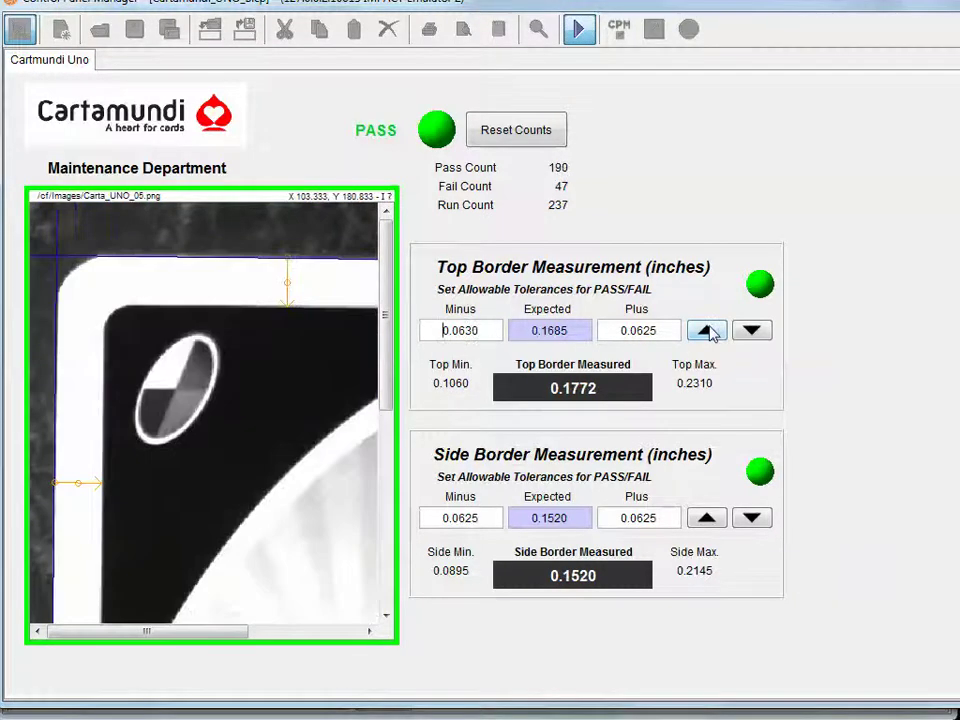
left_click(708, 331)
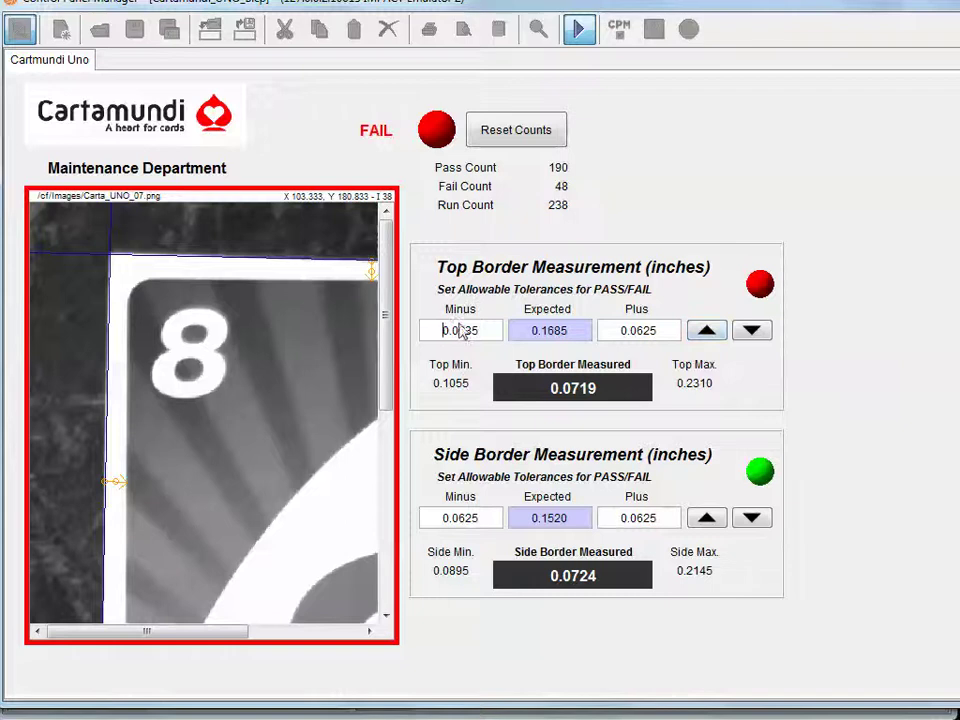